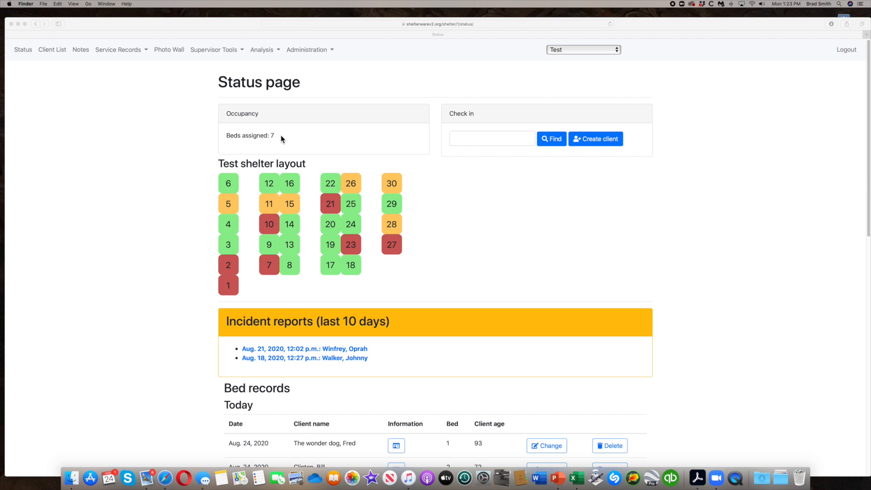
Review the shelter bed layout, incident reports and today's and yesterday's bed records on the status page.
scroll(446, 228, "down", 3)
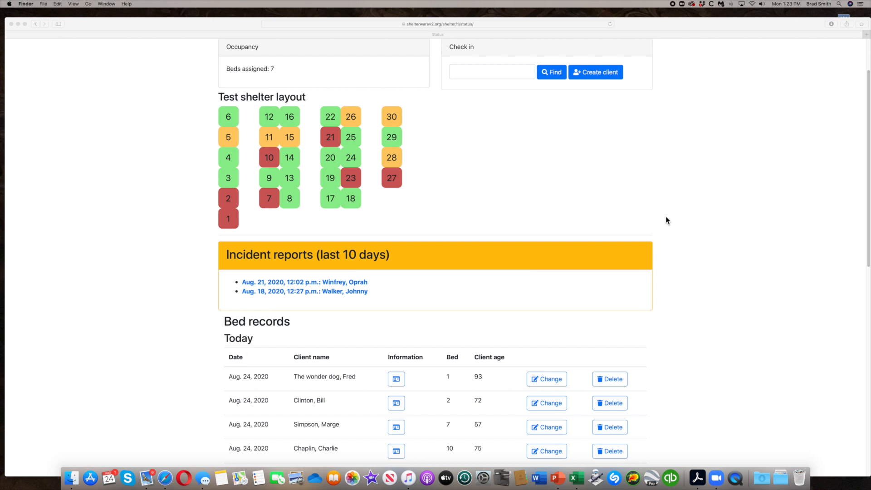
scroll(663, 221, "down", 3)
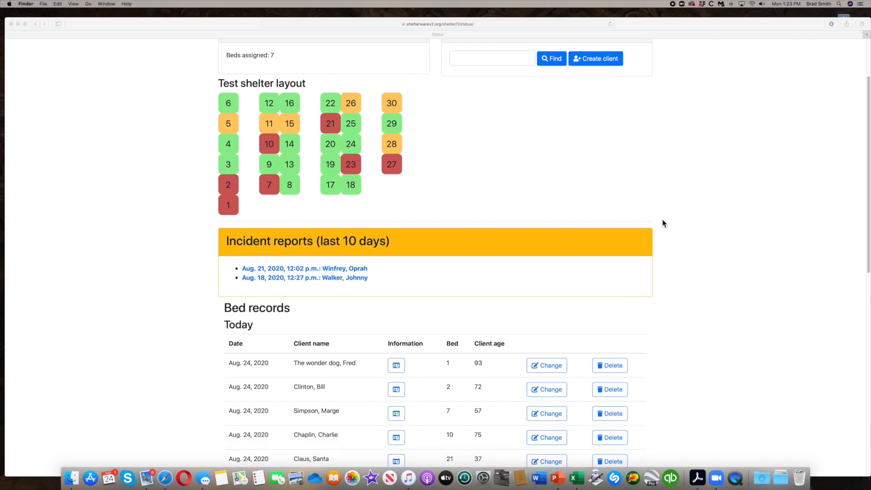
scroll(663, 220, "down", 4)
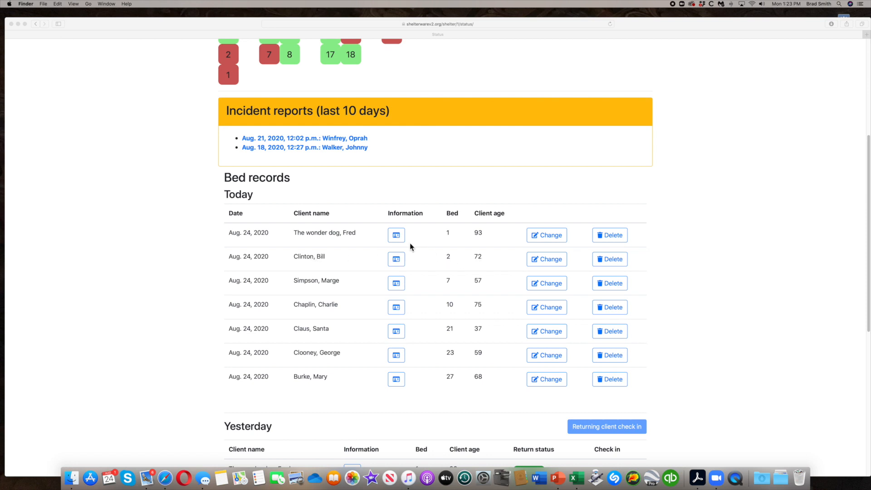
scroll(418, 247, "up", 4)
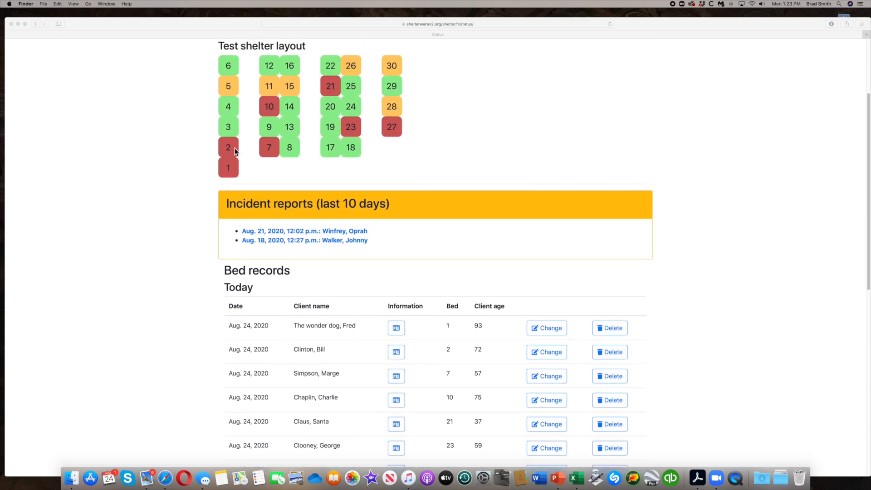
scroll(315, 330, "down", 3)
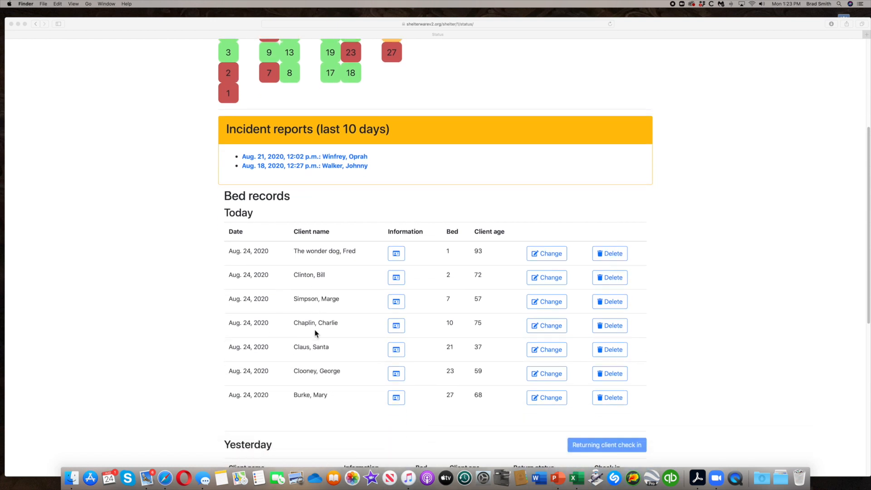
scroll(315, 331, "down", 10)
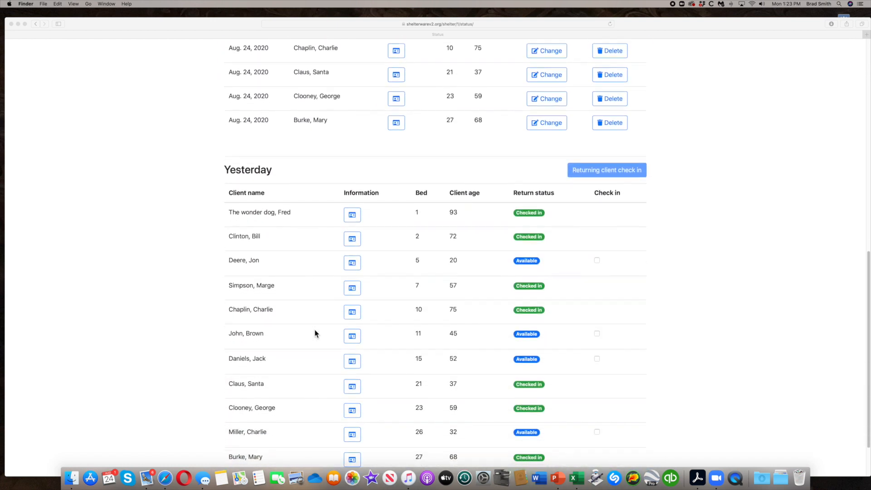
scroll(315, 330, "down", 3)
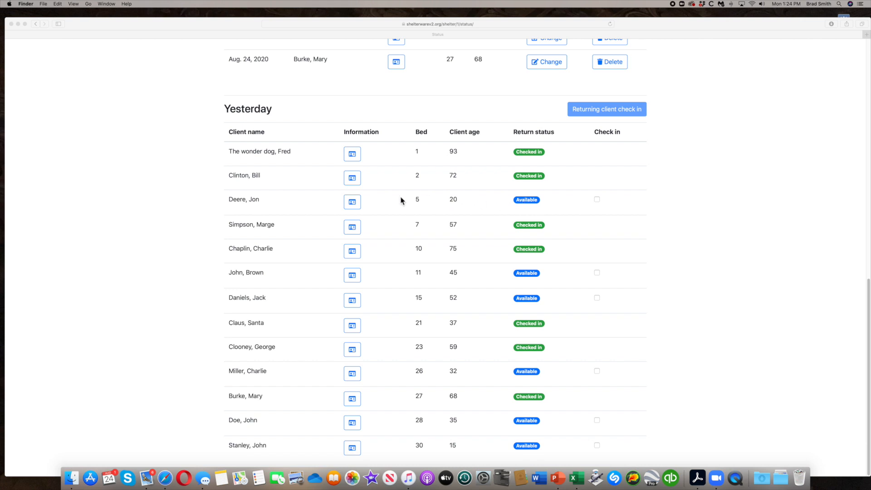
scroll(402, 200, "up", 15)
scroll(388, 208, "up", 1)
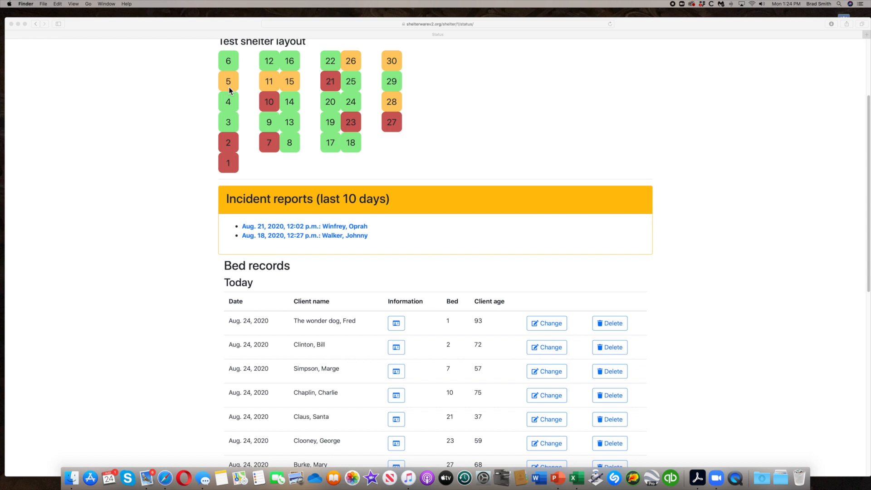
Check in yesterday's bed 5 client as a returning client.
scroll(344, 219, "down", 5)
scroll(349, 234, "down", 6)
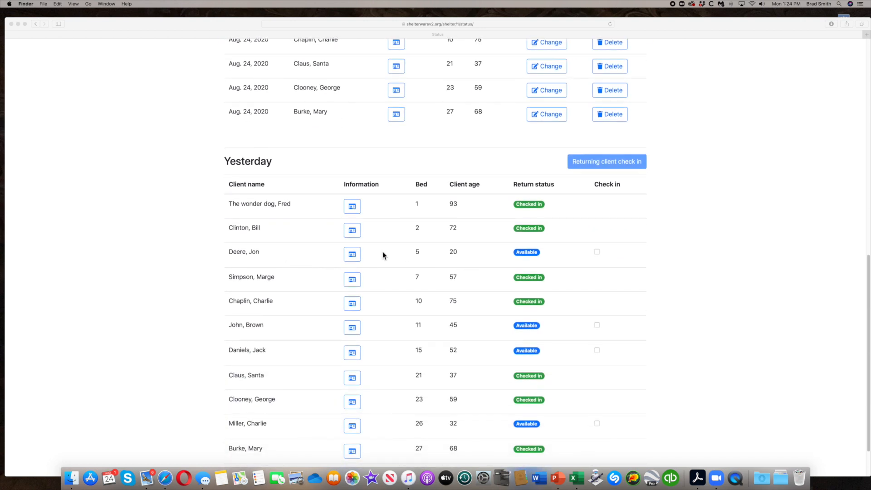
left_click(598, 254)
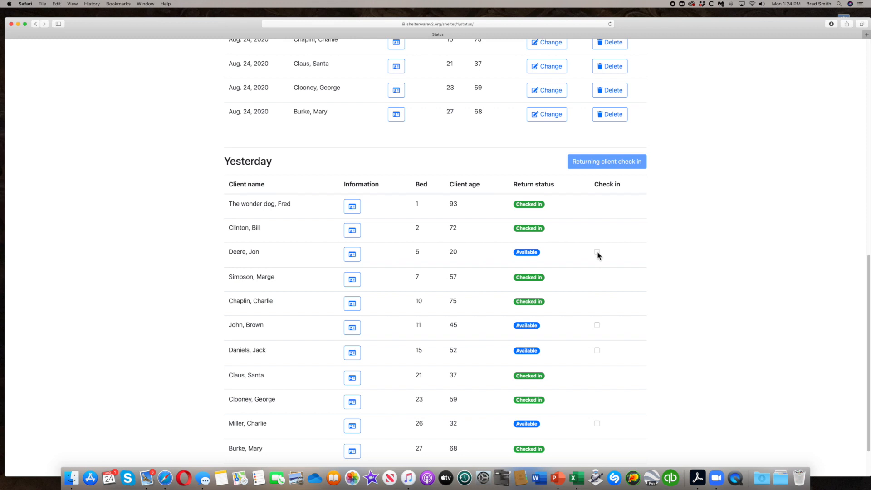
left_click(599, 253)
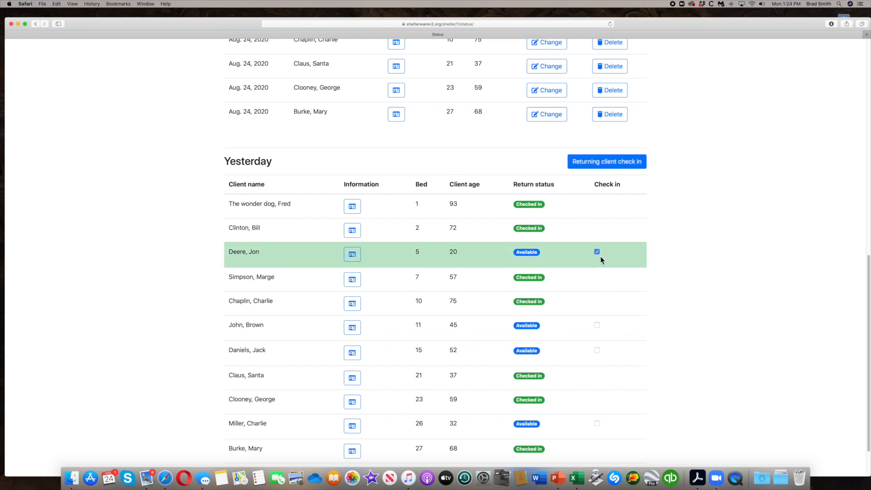
left_click(626, 167)
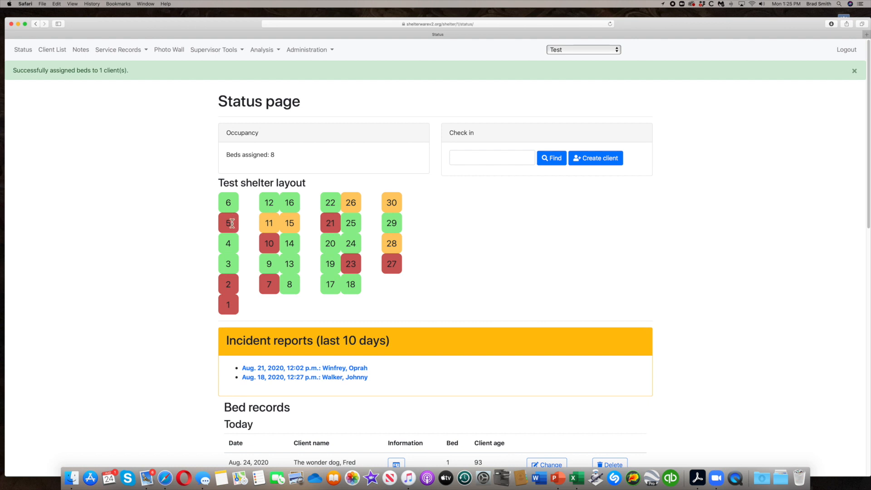
Review the updated bed layout and today's bed records after the check-in.
scroll(329, 275, "down", 5)
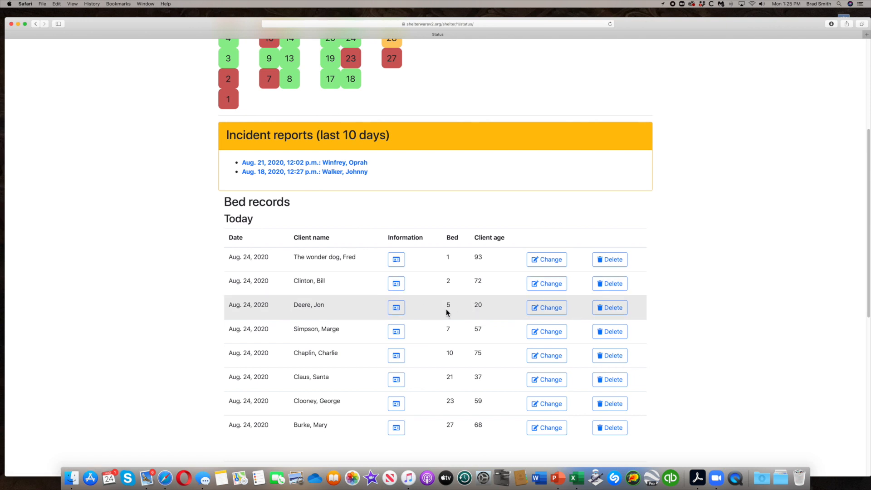
scroll(447, 312, "down", 8)
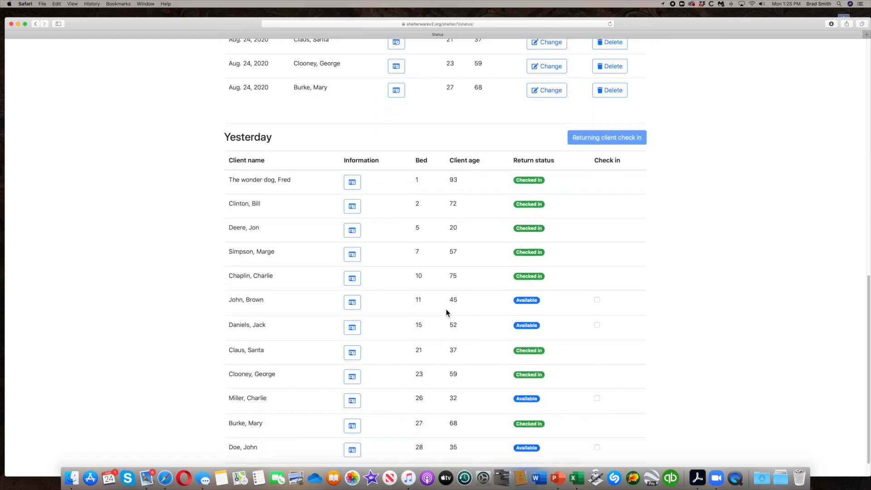
scroll(446, 312, "up", 5)
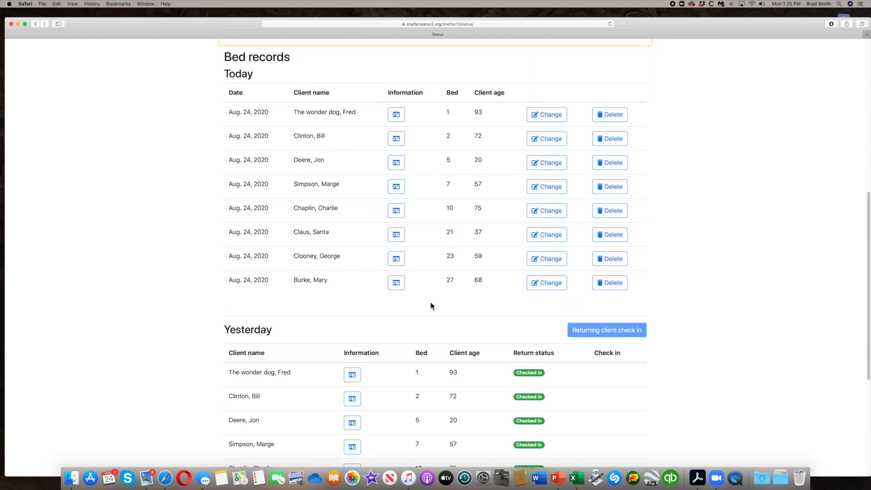
scroll(431, 306, "up", 2)
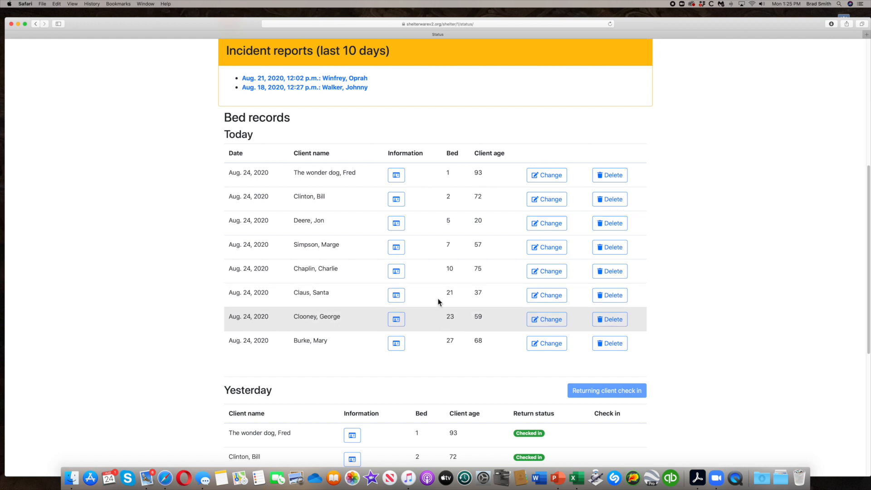
scroll(418, 260, "up", 2)
scroll(419, 261, "up", 4)
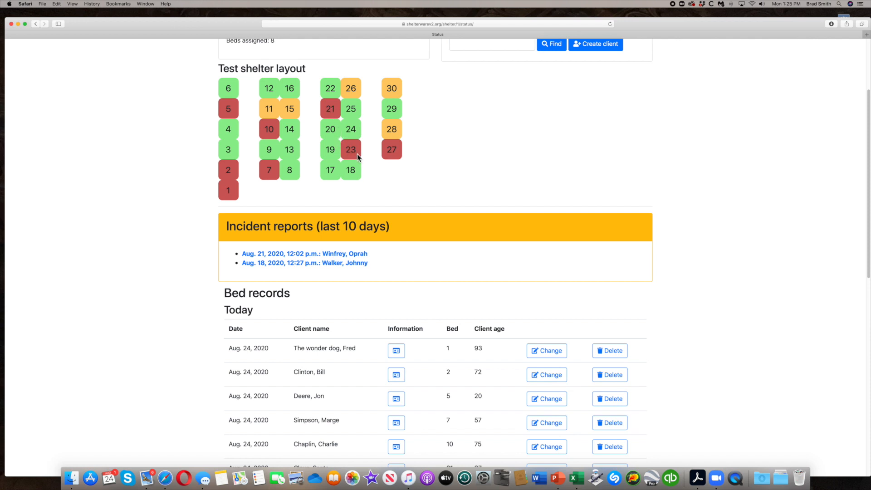
scroll(355, 155, "down", 4)
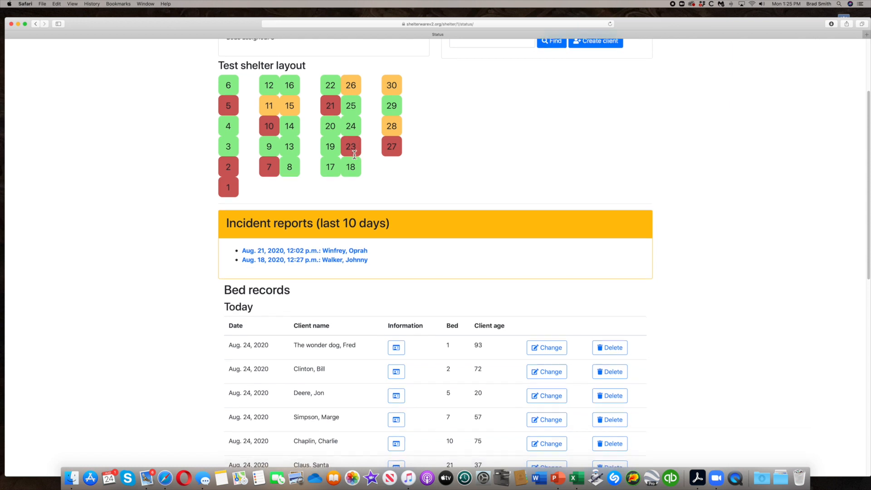
scroll(355, 155, "down", 5)
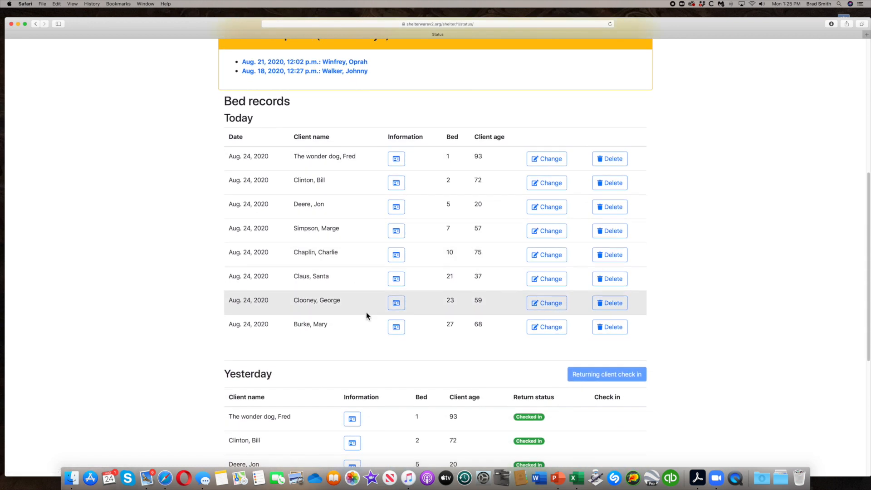
scroll(363, 68, "up", 6)
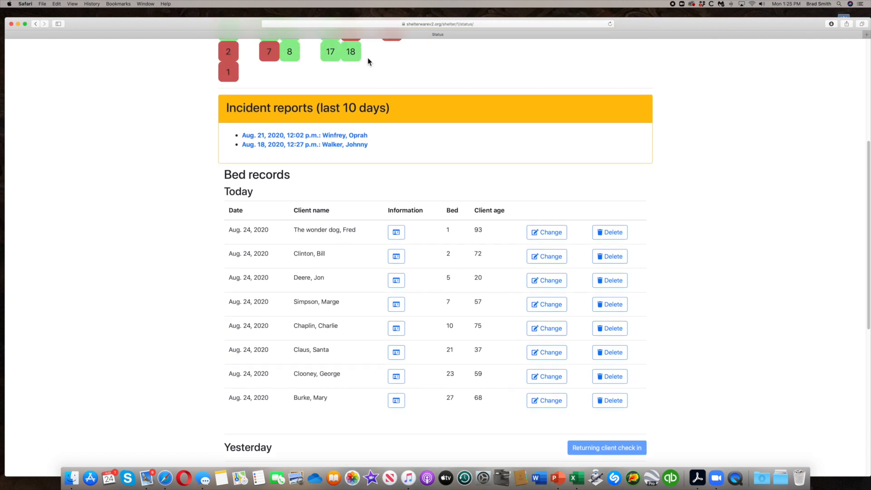
scroll(360, 73, "up", 3)
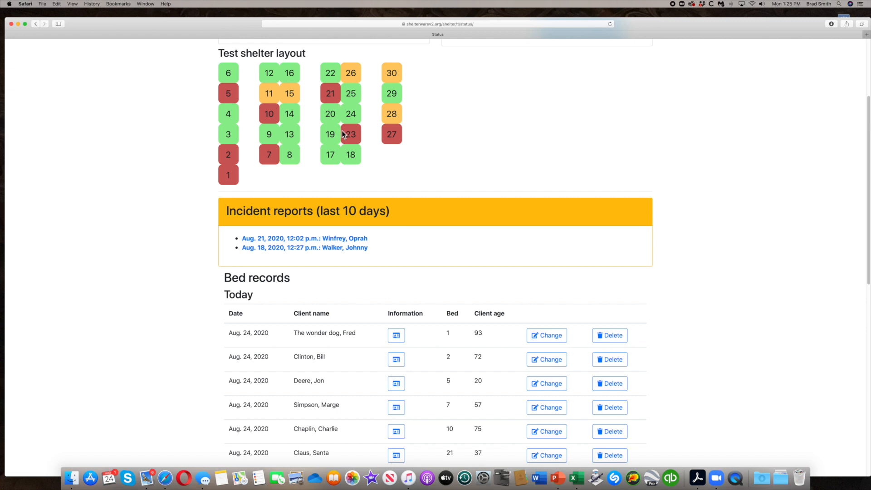
Move the client currently in bed 23 to bed 6 and check them in.
scroll(367, 133, "down", 6)
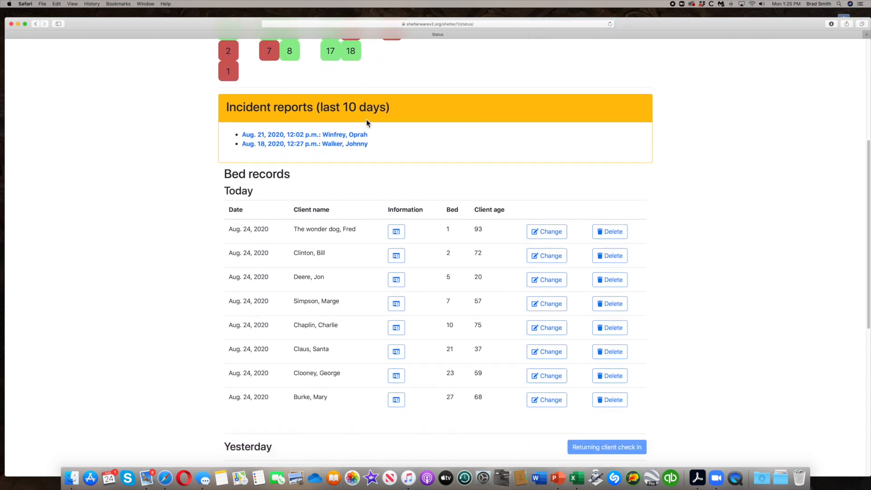
scroll(366, 119, "down", 3)
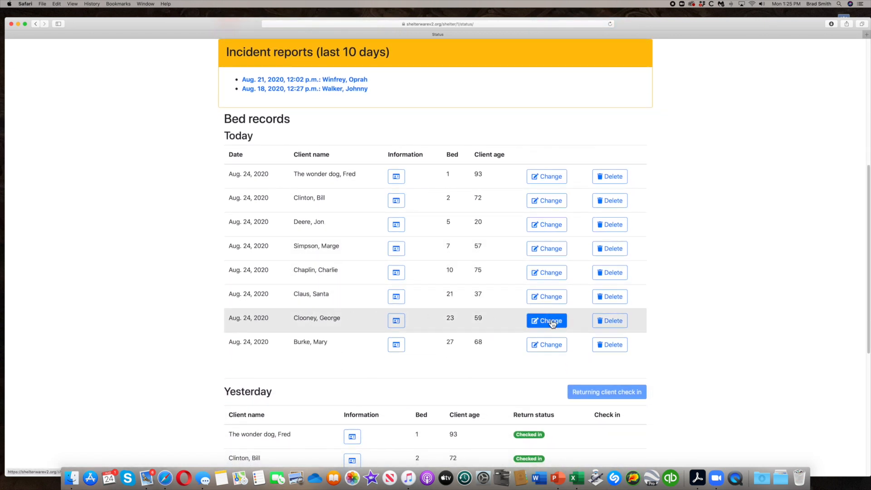
left_click(551, 324)
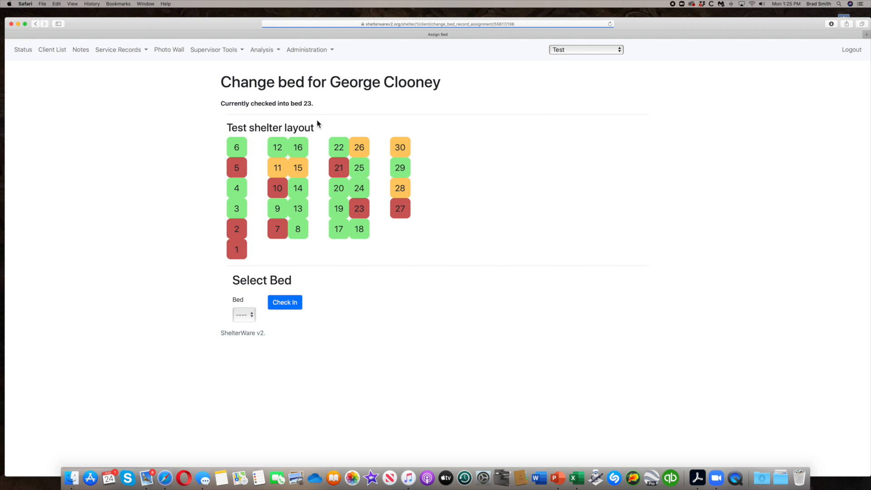
left_click(238, 146)
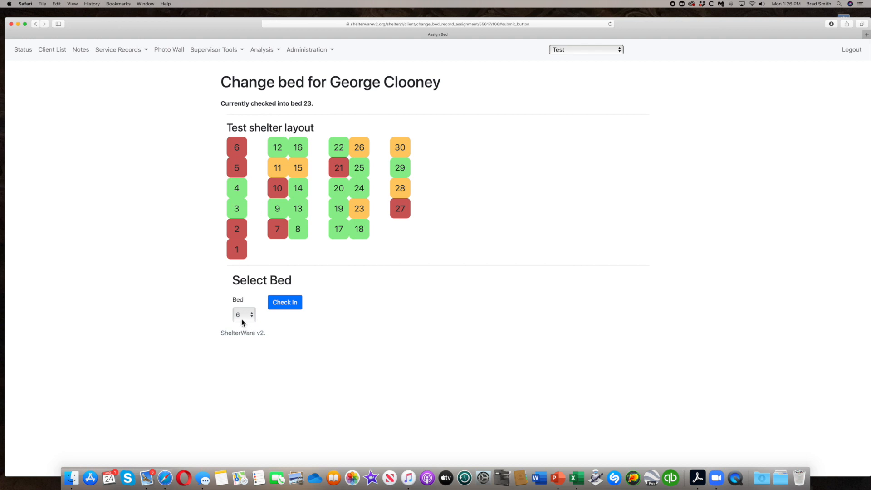
left_click(292, 306)
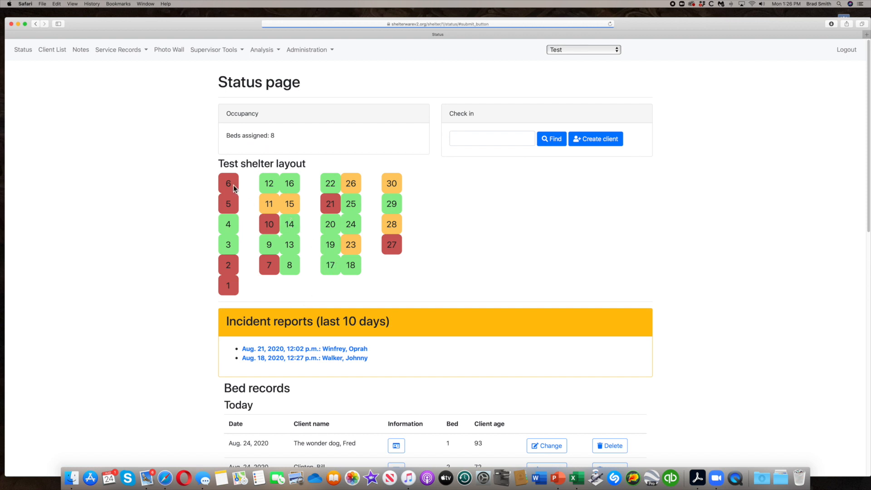
Review the updated bed layout, today's bed records and yesterday's return statuses.
scroll(301, 372, "down", 5)
scroll(301, 372, "down", 1)
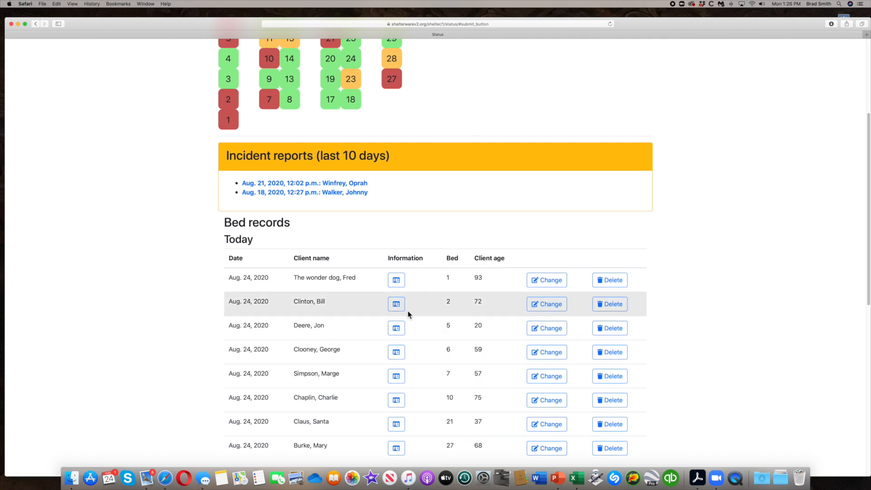
scroll(395, 313, "up", 2)
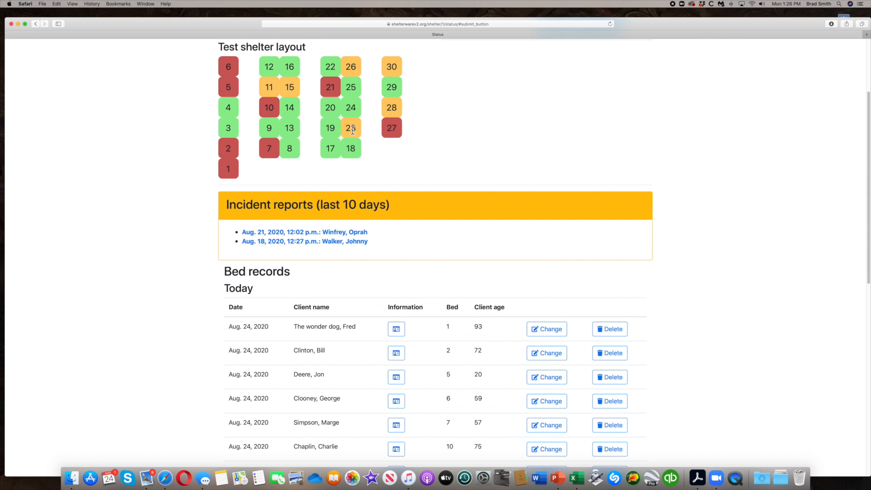
scroll(353, 131, "down", 10)
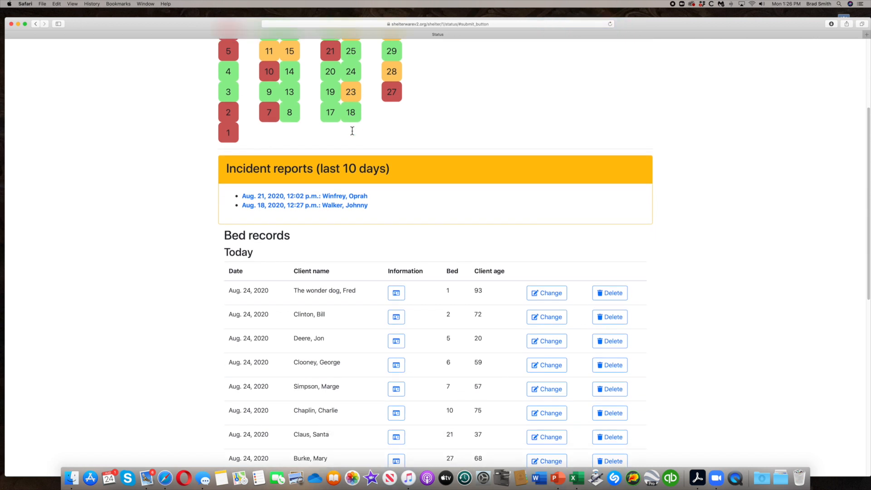
scroll(355, 134, "down", 9)
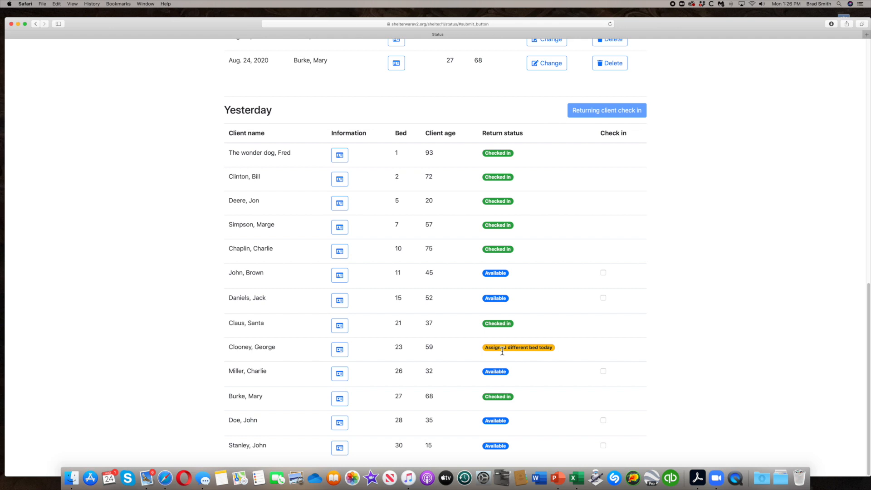
scroll(502, 352, "up", 10)
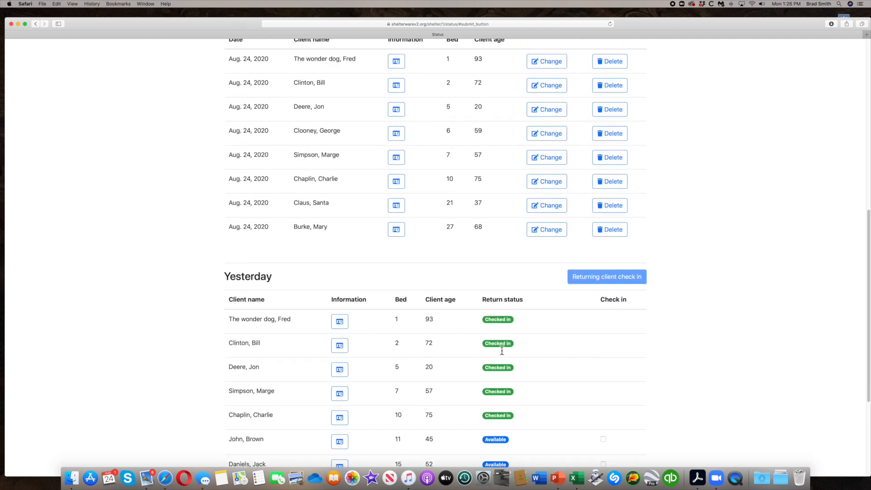
scroll(502, 353, "up", 4)
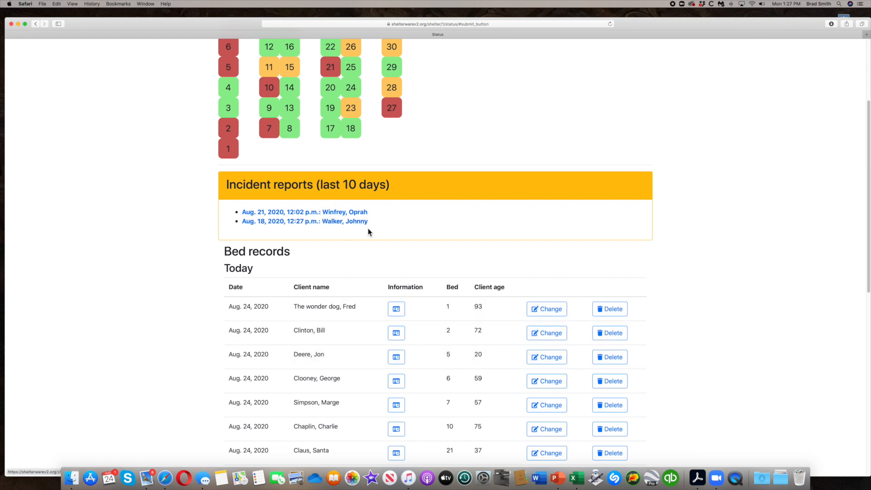
scroll(368, 229, "up", 1)
scroll(368, 230, "up", 3)
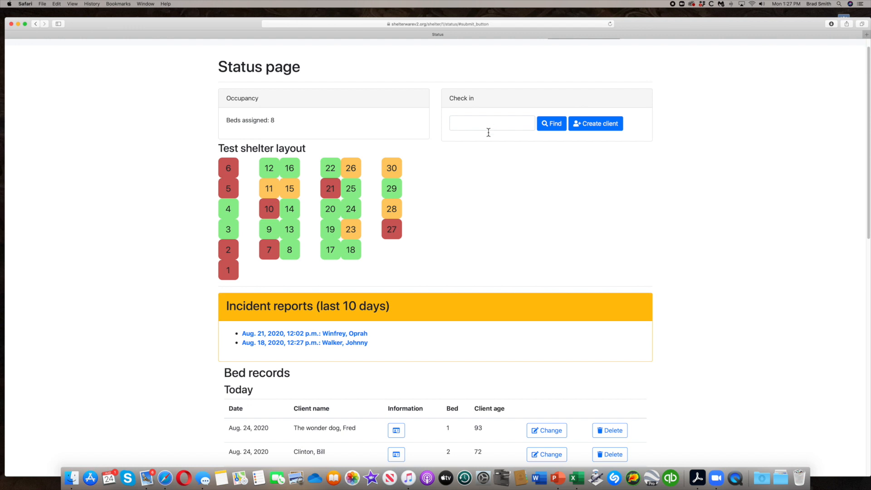
scroll(411, 150, "down", 5)
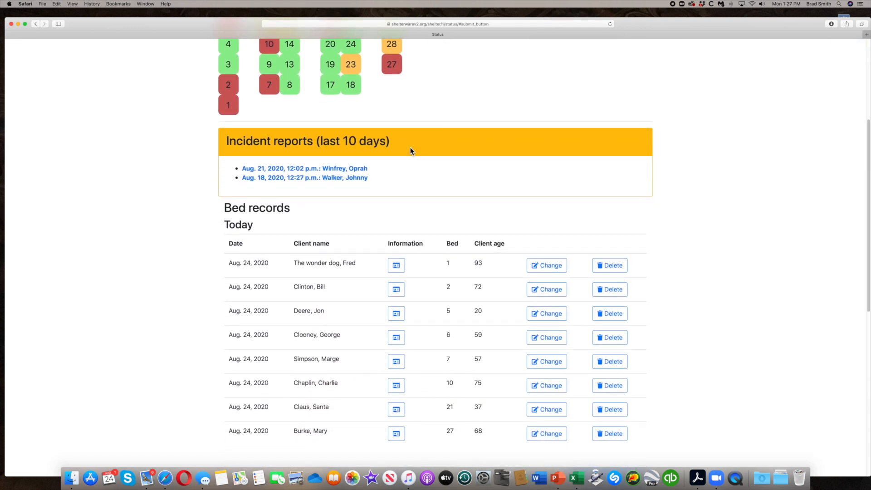
scroll(410, 149, "up", 3)
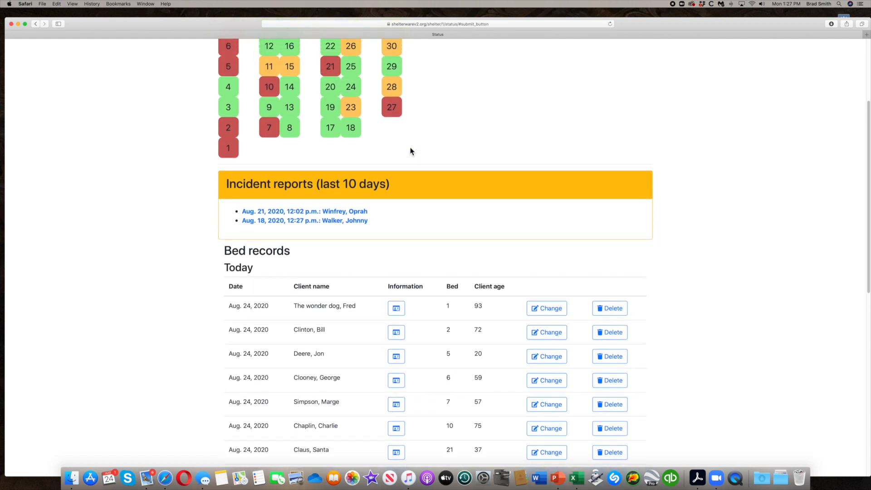
scroll(410, 150, "up", 4)
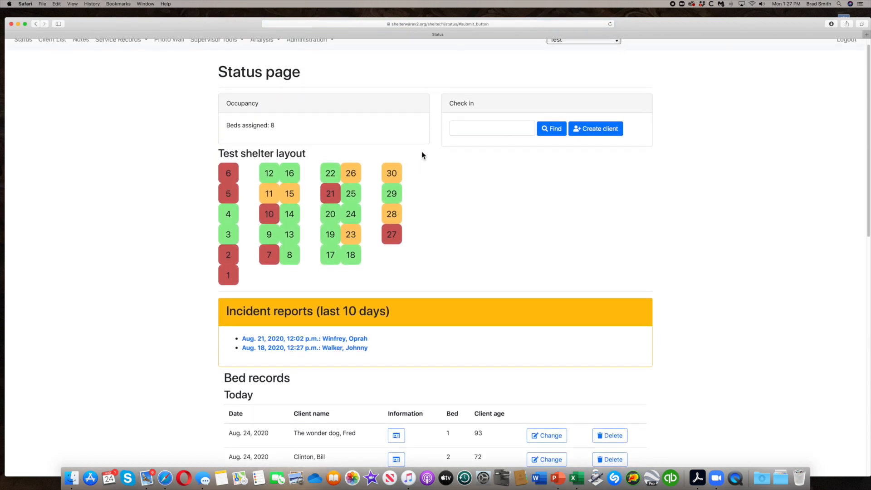